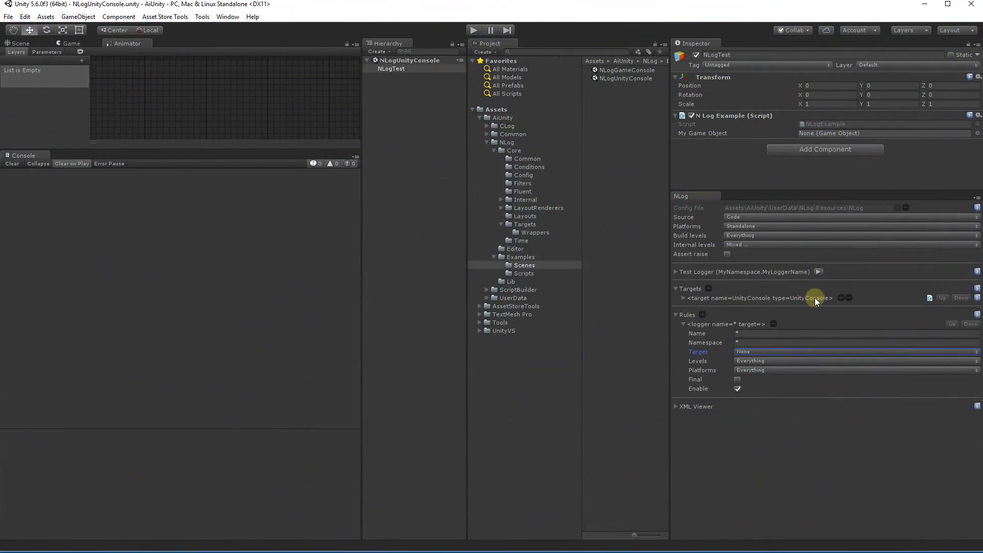
Step: Expand the UnityConsole target and set the NLog rule's Target to UnityConsole
click(684, 298)
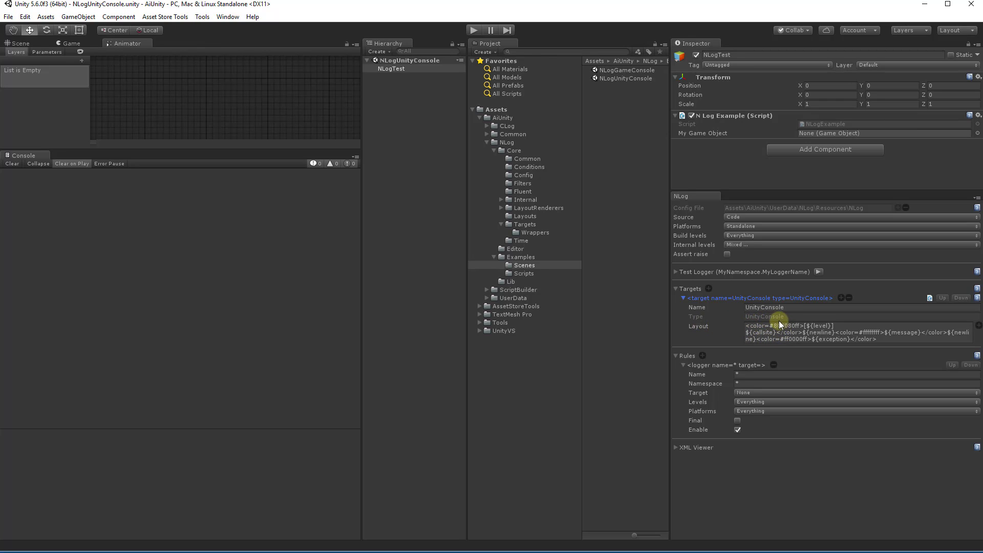
click(743, 393)
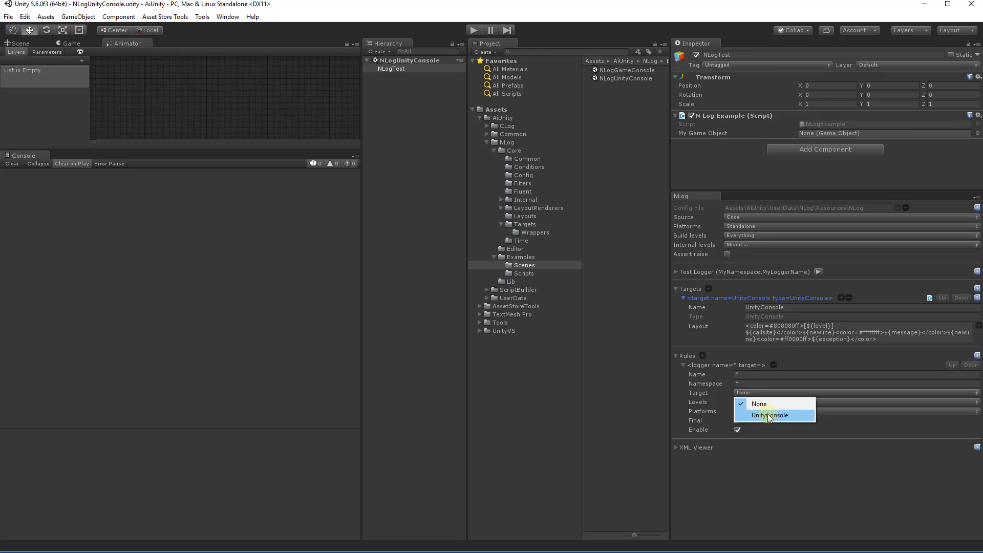
click(769, 419)
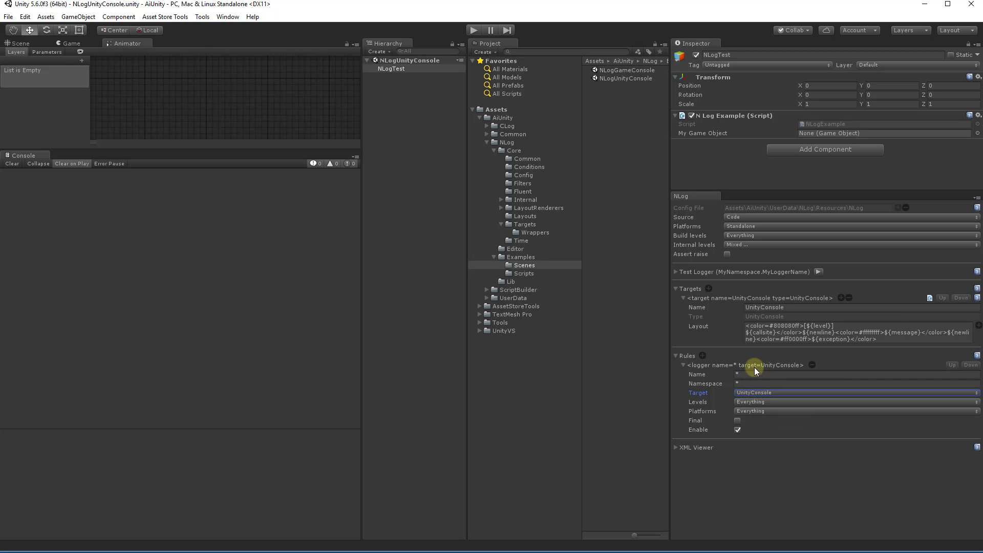
Step: Send a Test Logger debug message, then open NLogTest's NLogExample script in Visual Studio
click(676, 274)
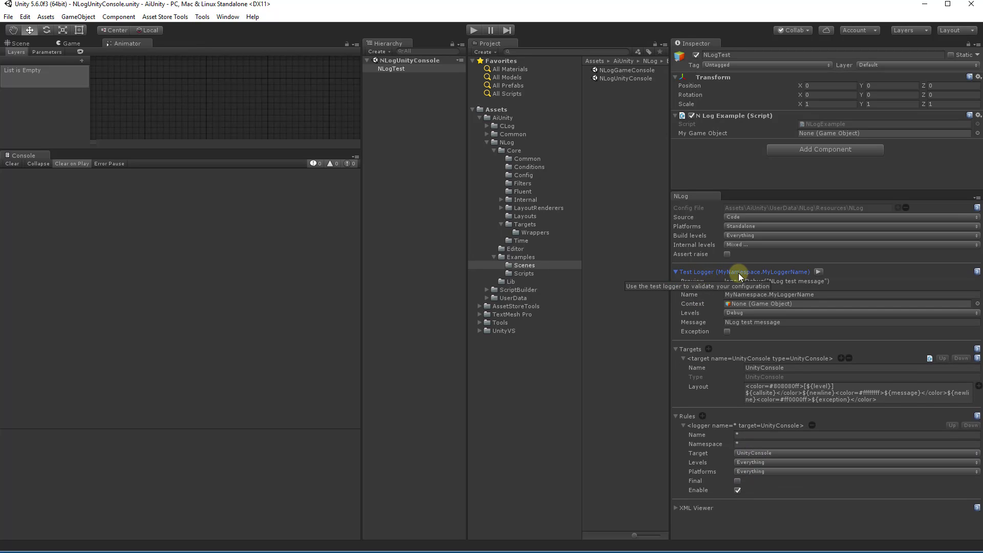
click(818, 272)
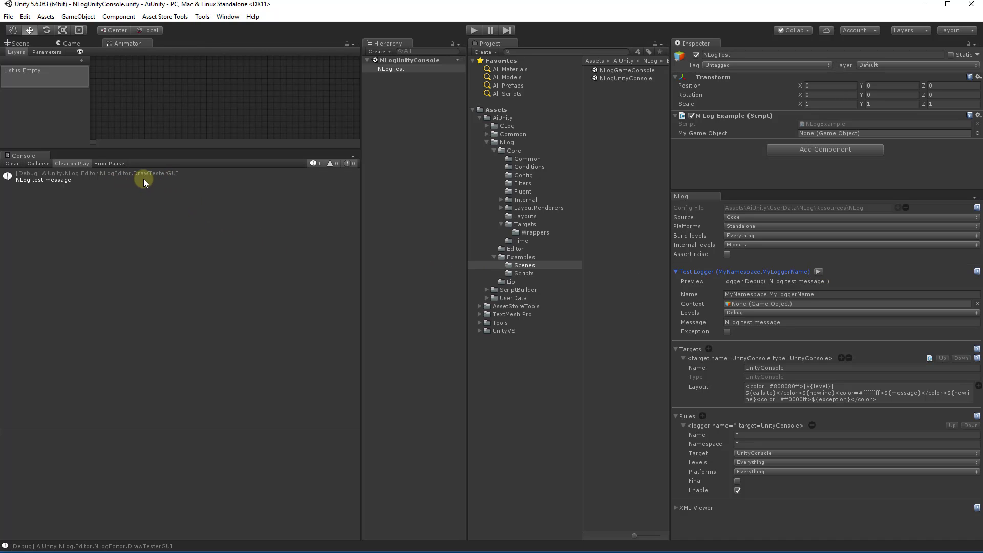
click(615, 79)
click(388, 68)
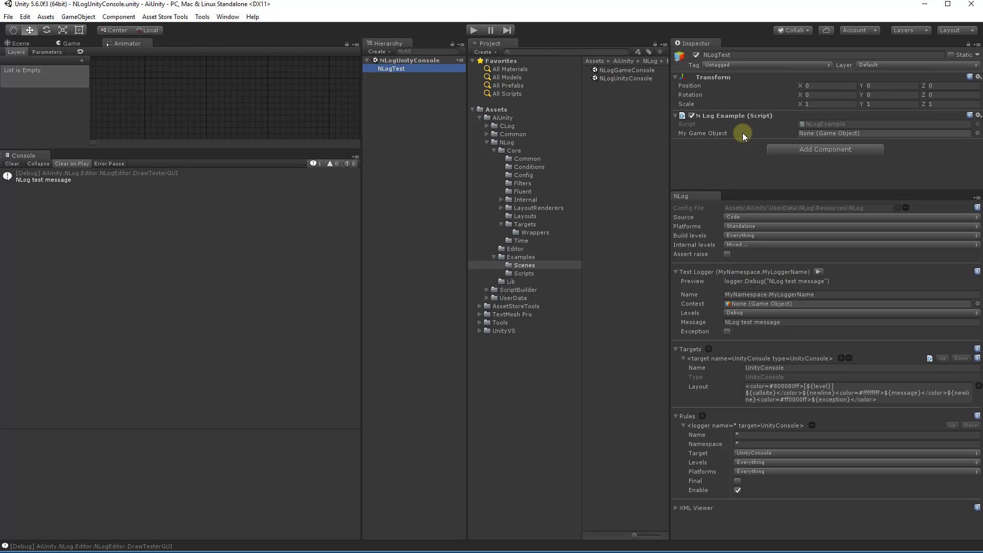
double_click(828, 123)
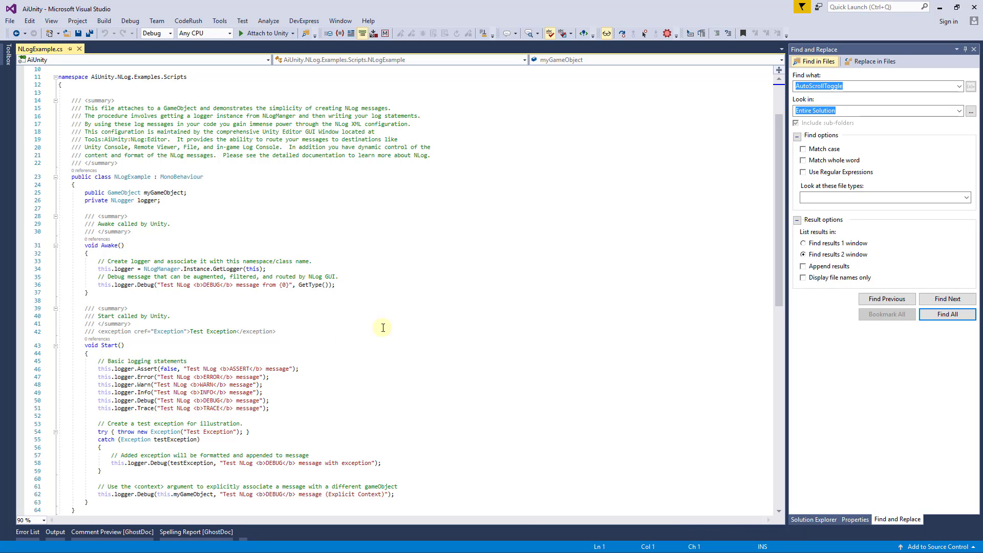
Step: Run and stop the scene to log every test level, then delete the UnityConsole target
click(940, 8)
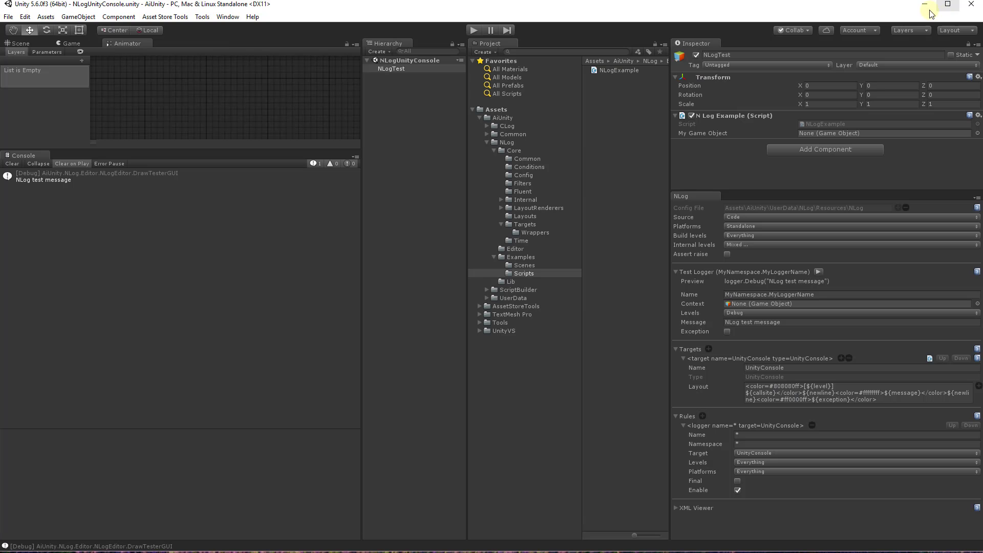
click(474, 30)
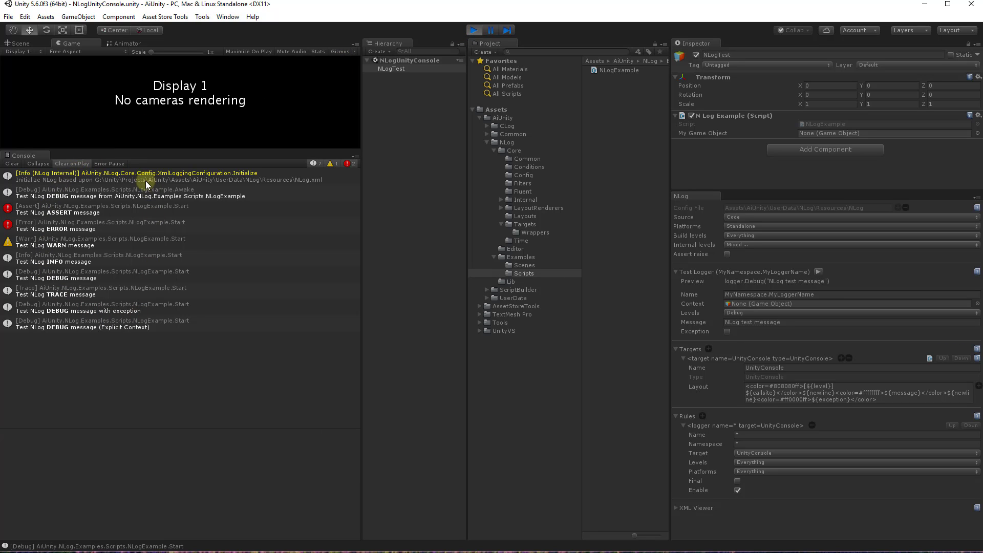
click(475, 31)
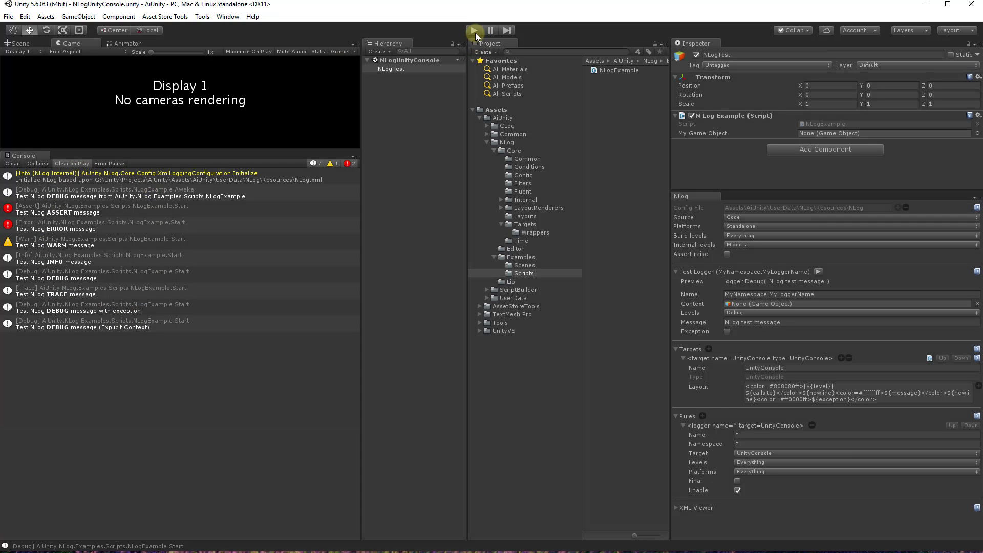
click(850, 358)
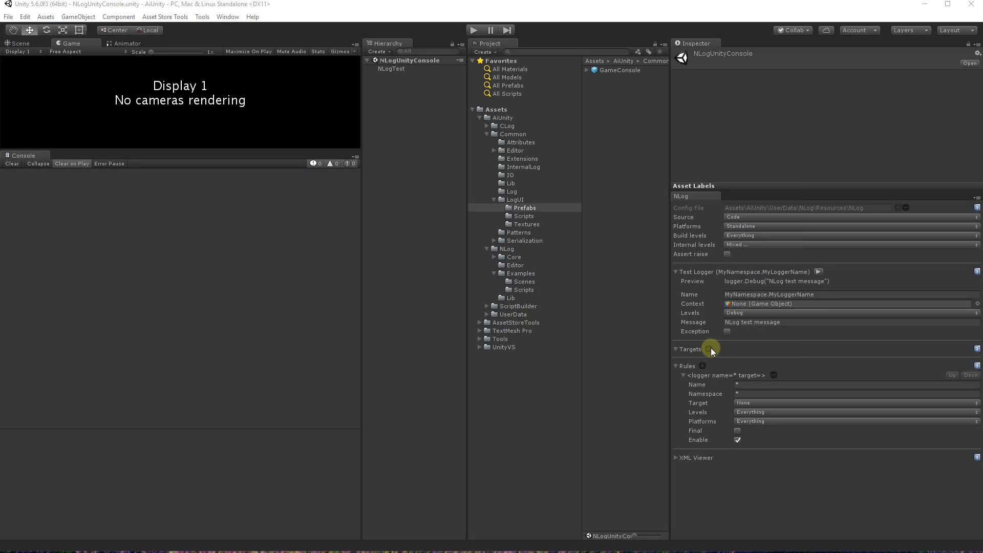
Step: Add a GameConsole target, route the rule to GameConsole, and browse the project folders
click(710, 348)
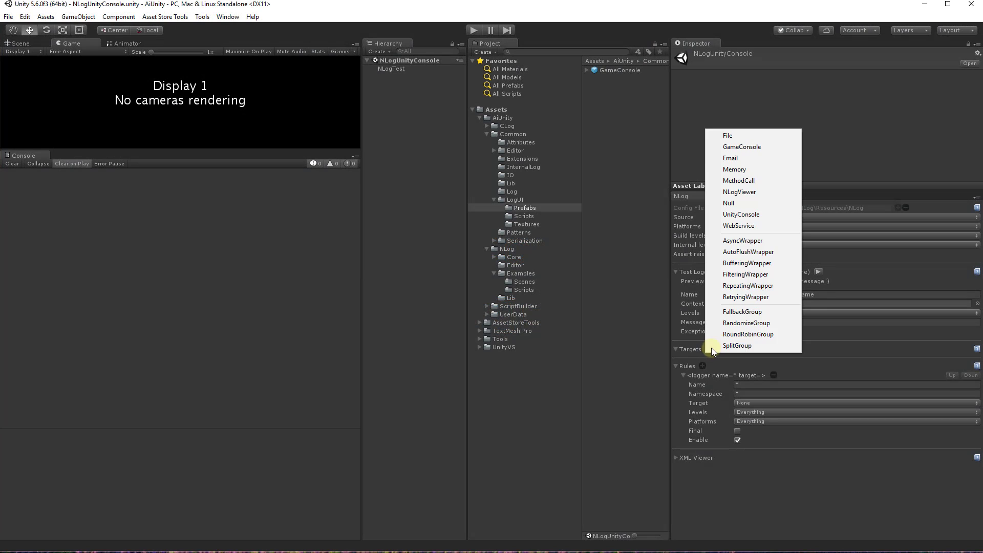
click(752, 148)
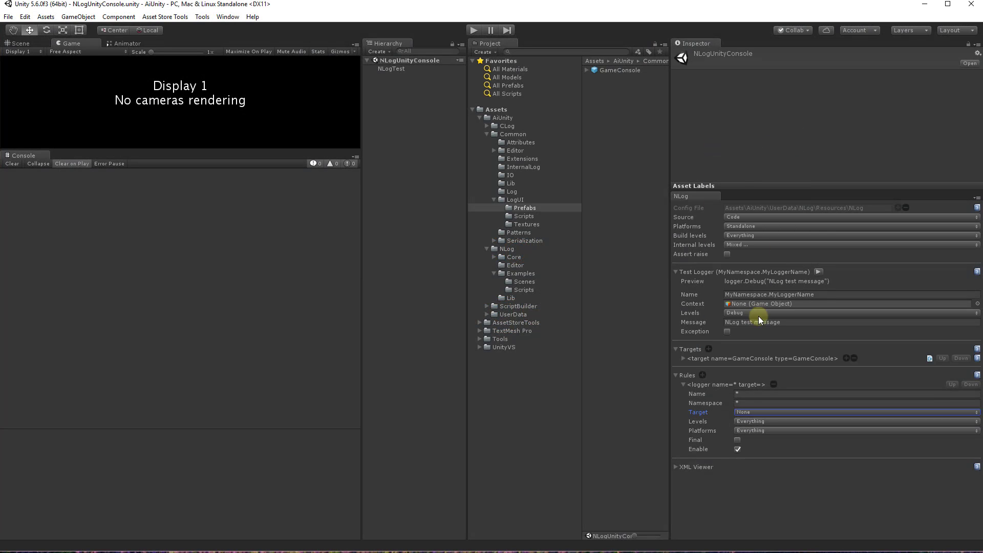
click(749, 412)
click(766, 439)
click(568, 175)
Step: Open the NLogGameConsole scene from the Scenes folder and select its NLogTest object
click(530, 210)
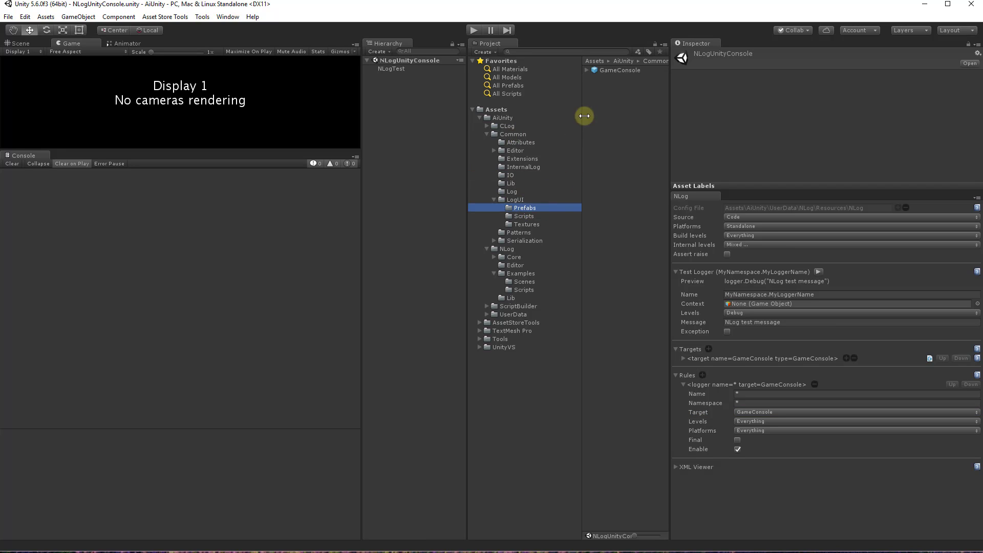
click(526, 282)
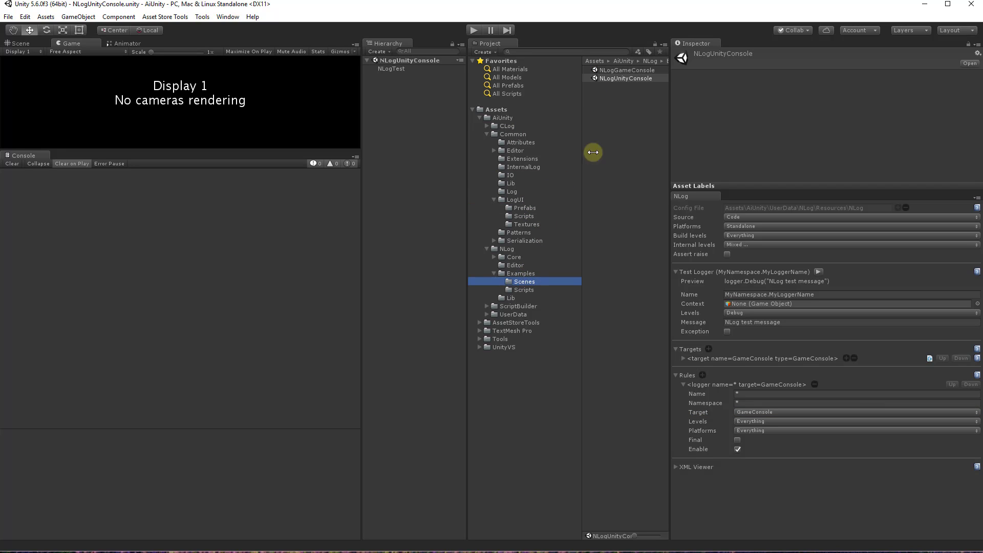
double_click(618, 71)
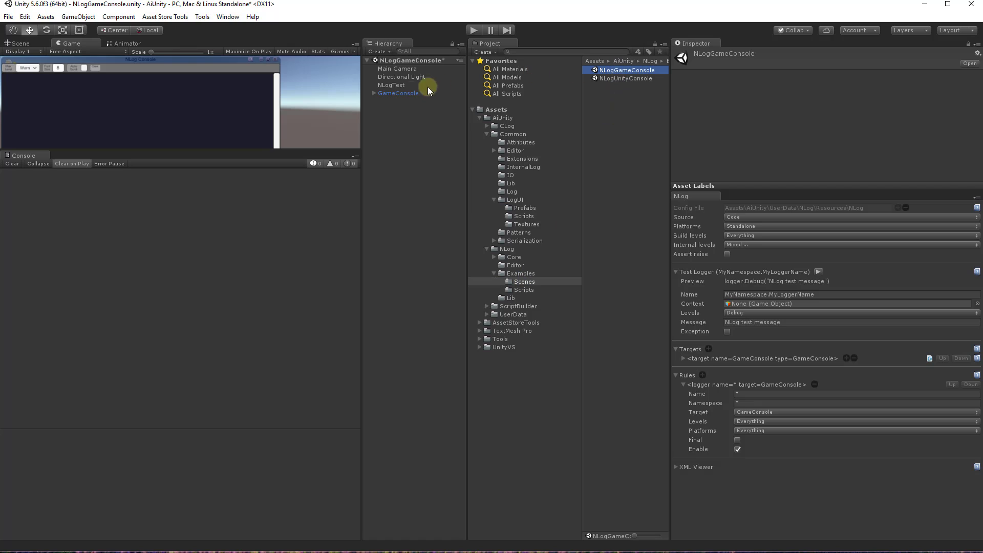
click(382, 84)
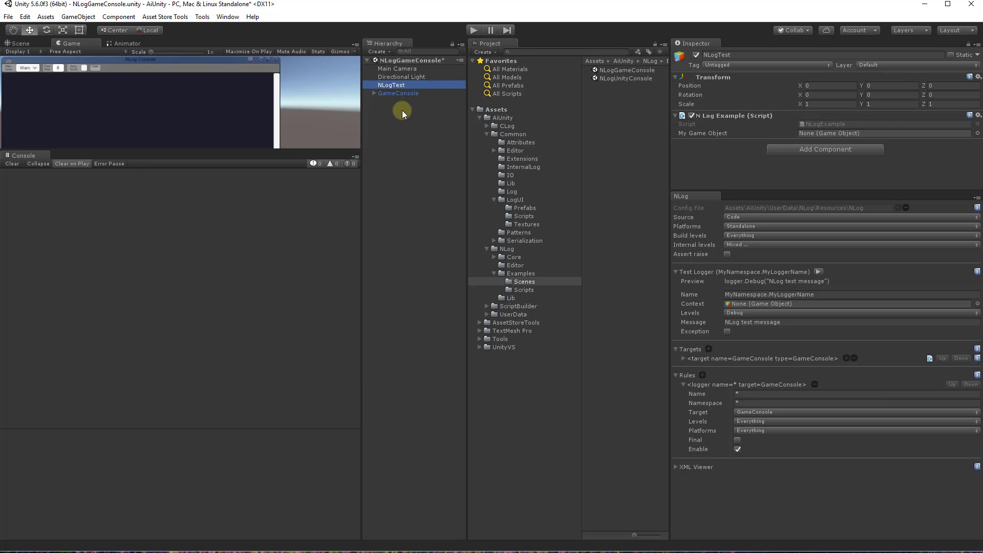
Step: Expand GameConsole, GameConsoleController, ContentPanel and Scroll View down to NLogContent, and inspect it
click(374, 94)
click(382, 101)
click(395, 133)
click(404, 150)
click(411, 159)
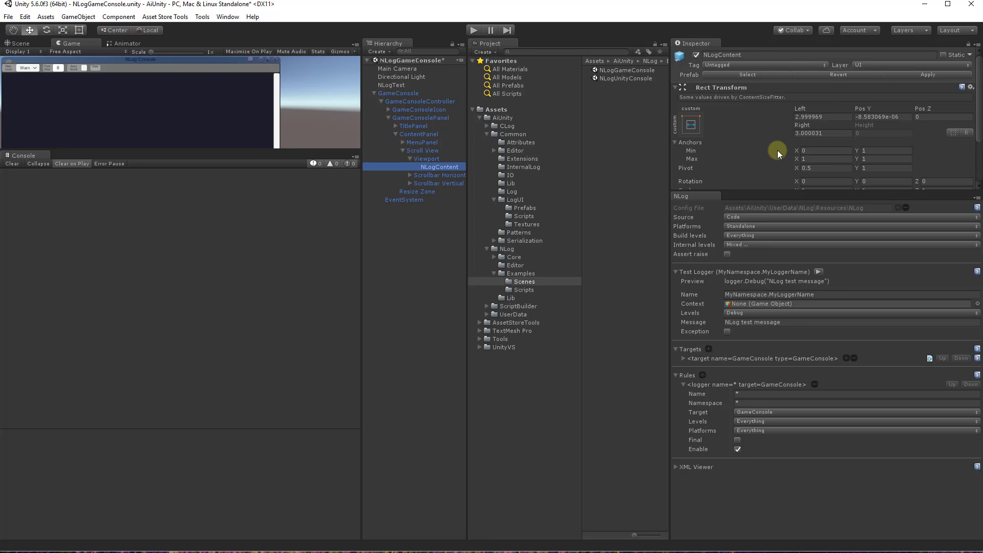
scroll(778, 150, down, 3)
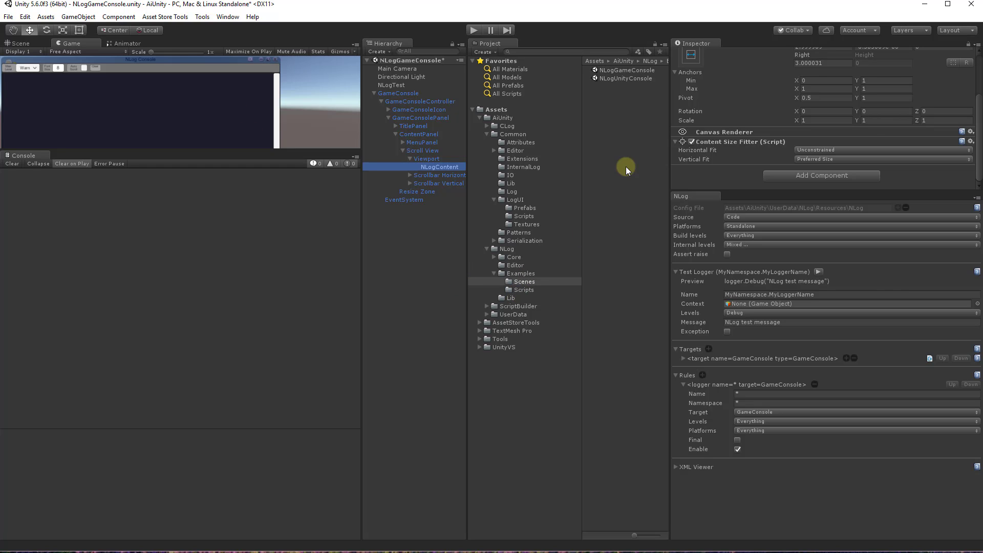
Step: Play the scene with the Game view maximized, then minimize and restore the NLog Console
click(475, 31)
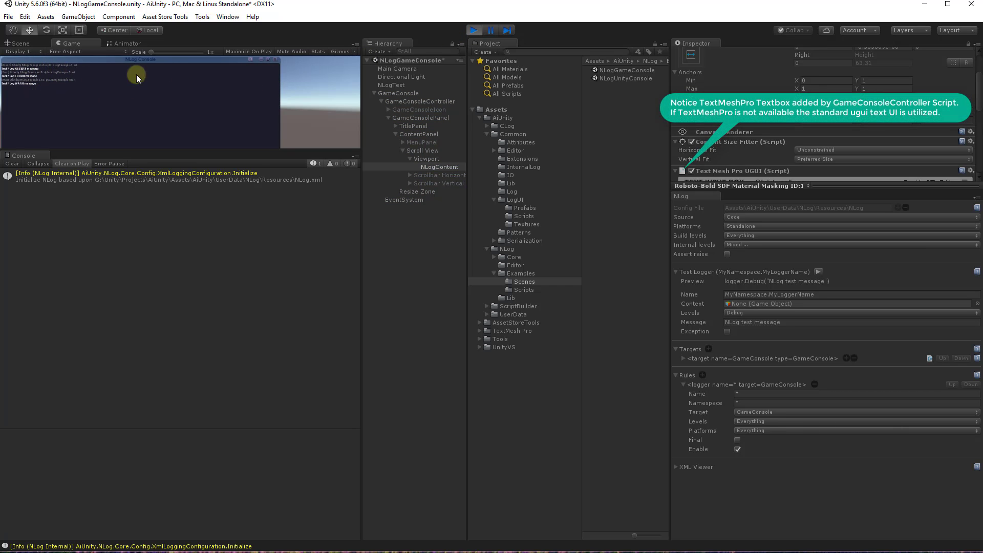
click(355, 46)
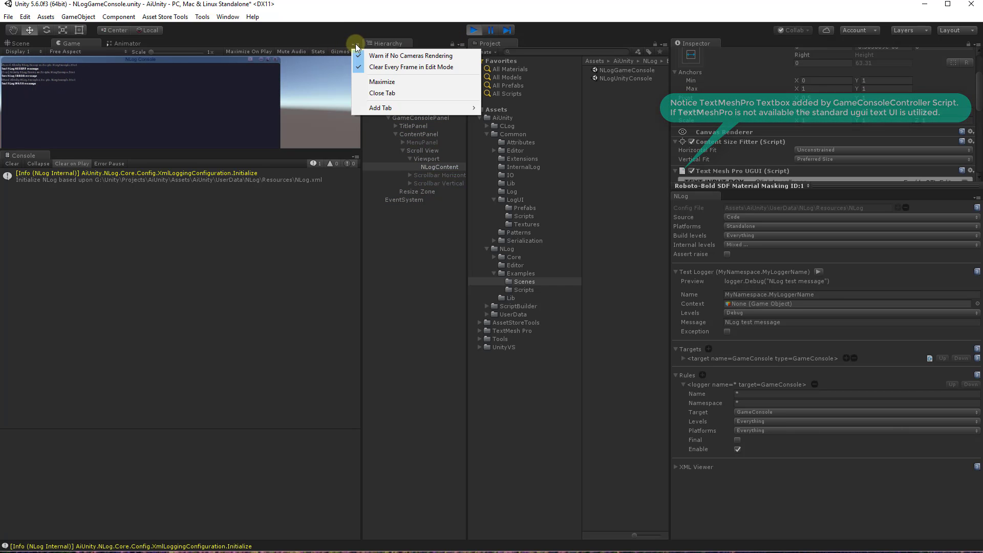
click(377, 81)
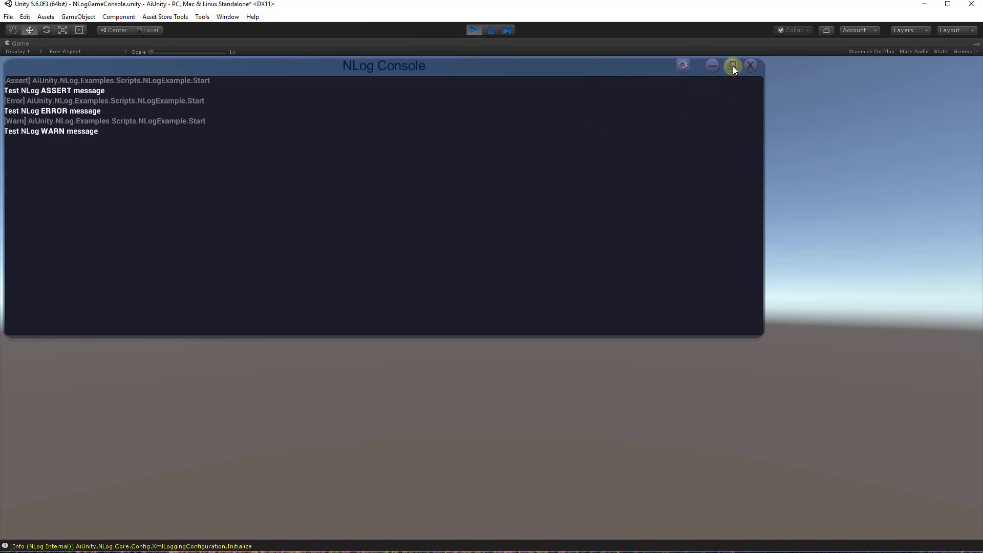
click(711, 68)
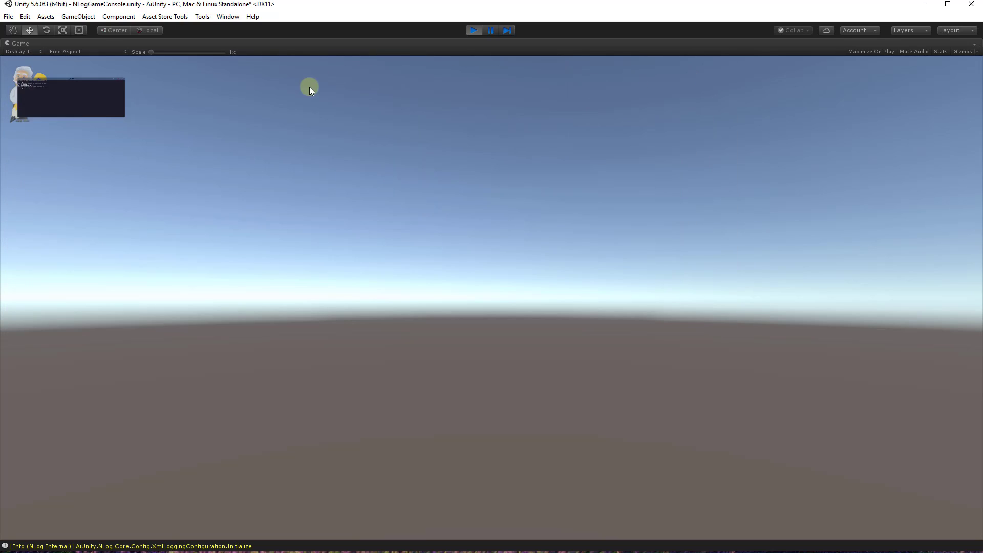
click(30, 94)
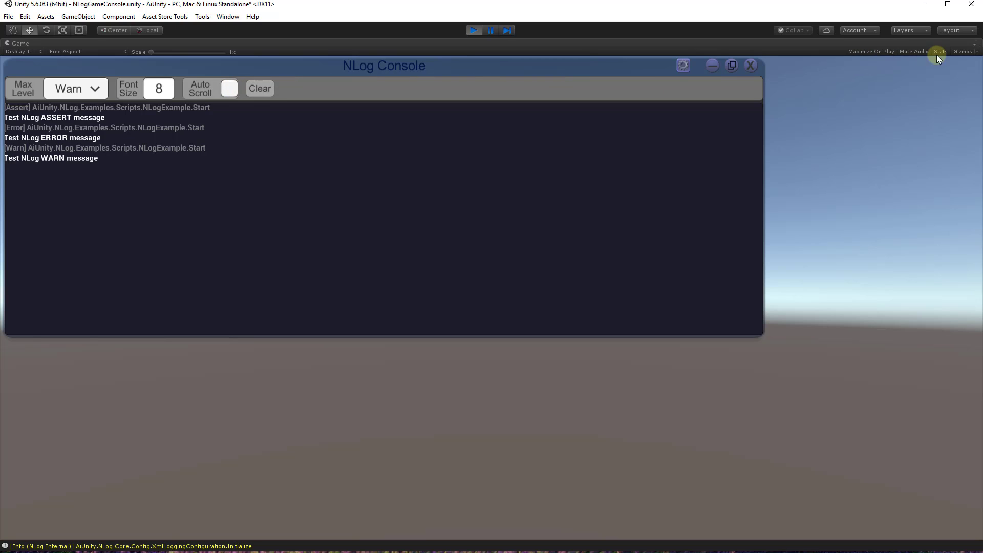
Step: Restore the full editor layout and show the Test Logger settings
click(976, 44)
click(924, 80)
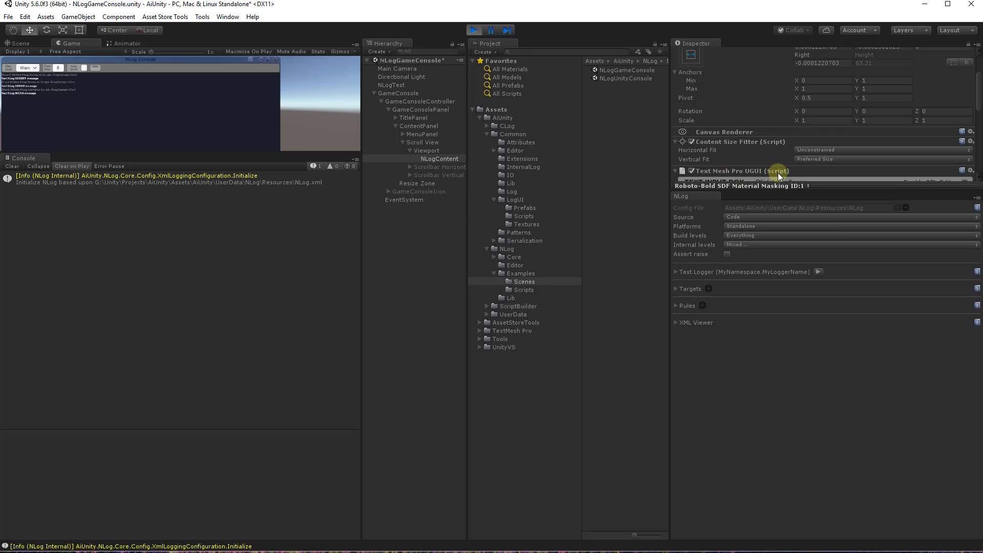
click(676, 273)
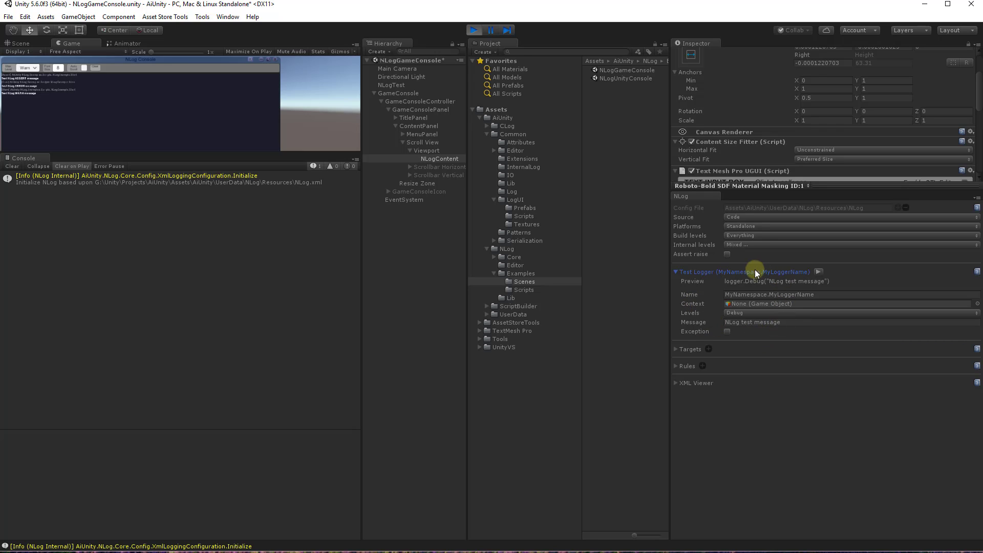
Step: Expand the GameConsole target and add Fatal to the Test Logger levels
click(677, 351)
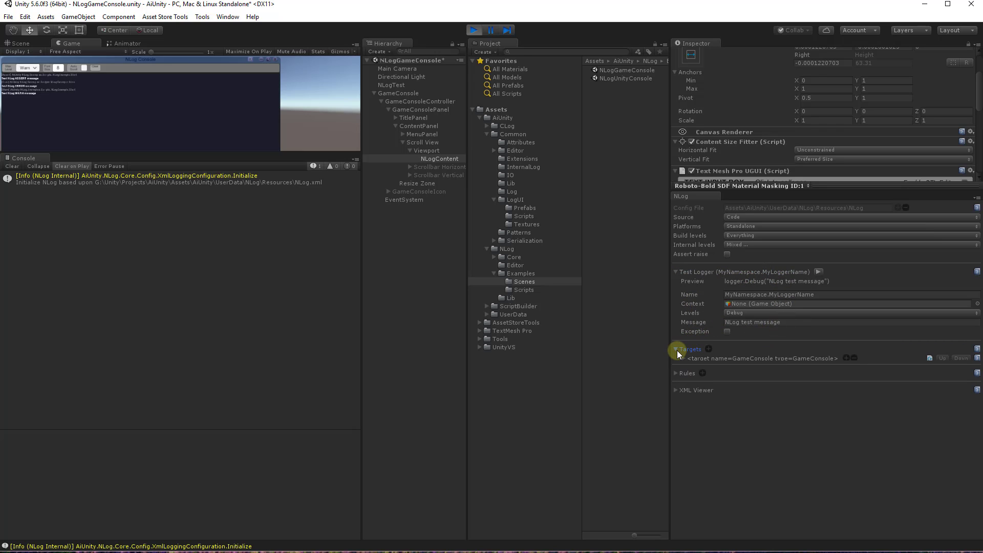
click(683, 357)
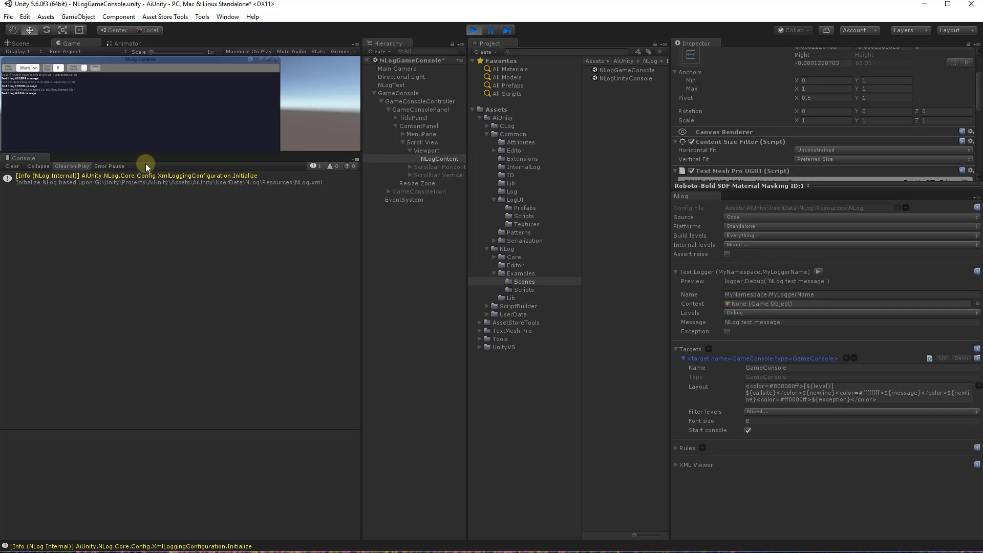
click(751, 314)
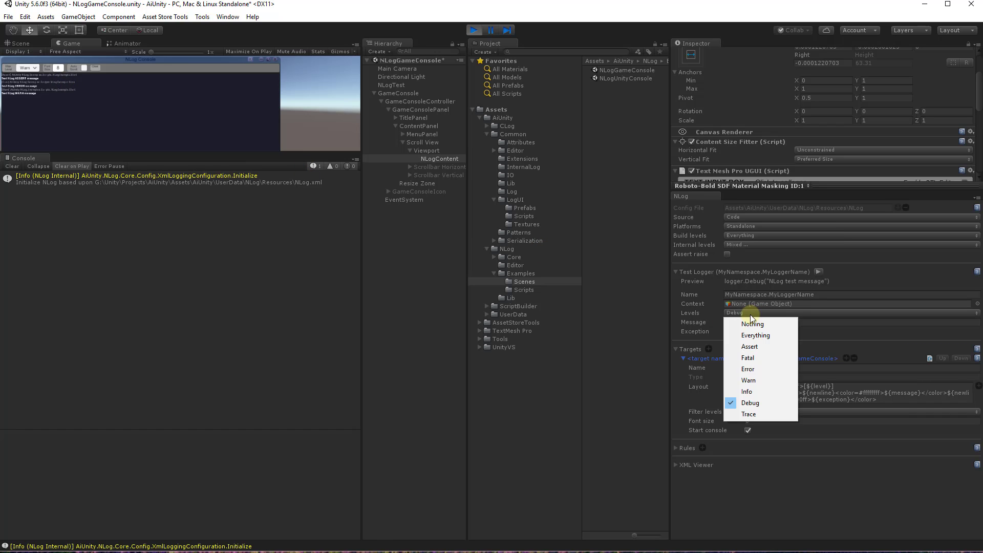
click(755, 359)
click(819, 272)
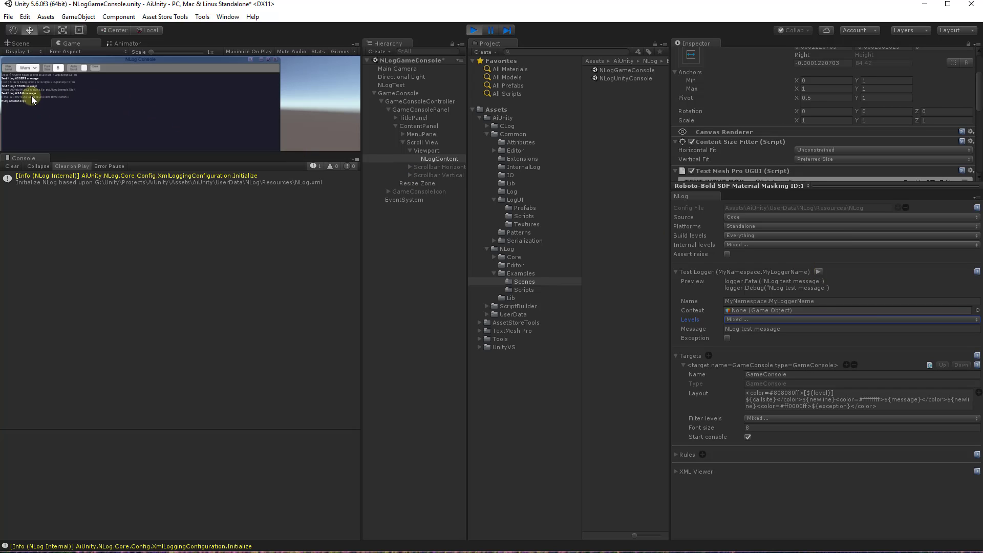
Step: Clear the Console, stop play, and add an NLogViewer target (udp://127.0.0.1:9999) for the rule
click(13, 166)
click(477, 29)
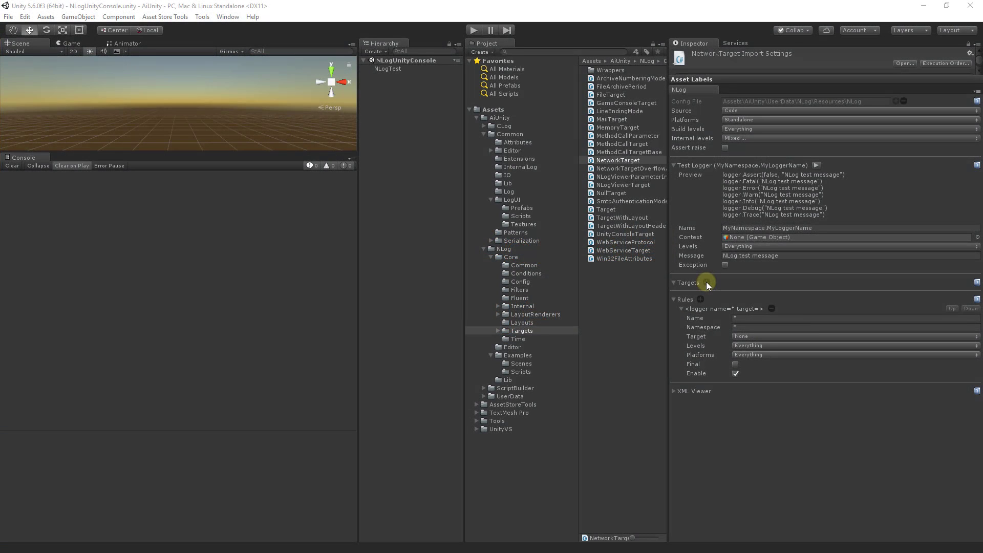
click(707, 282)
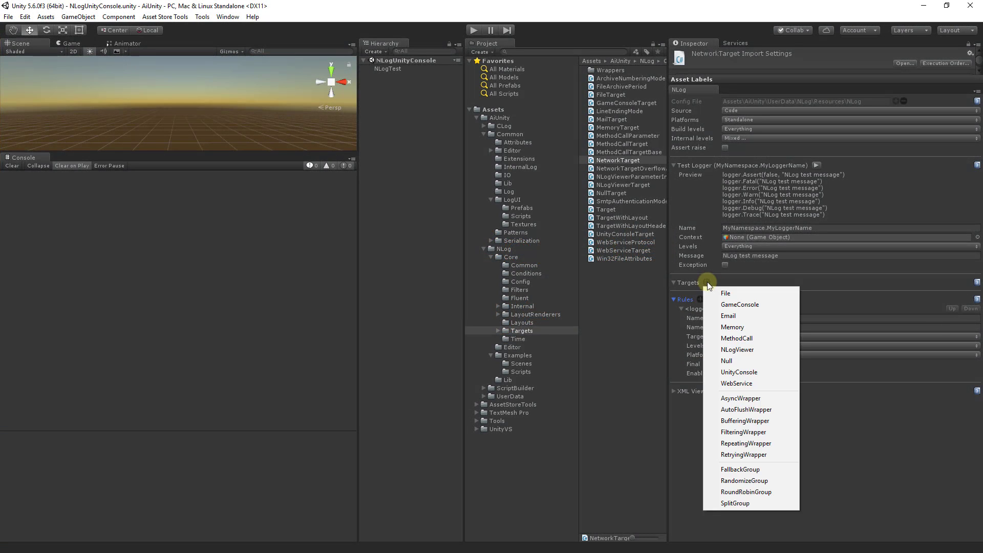
click(748, 351)
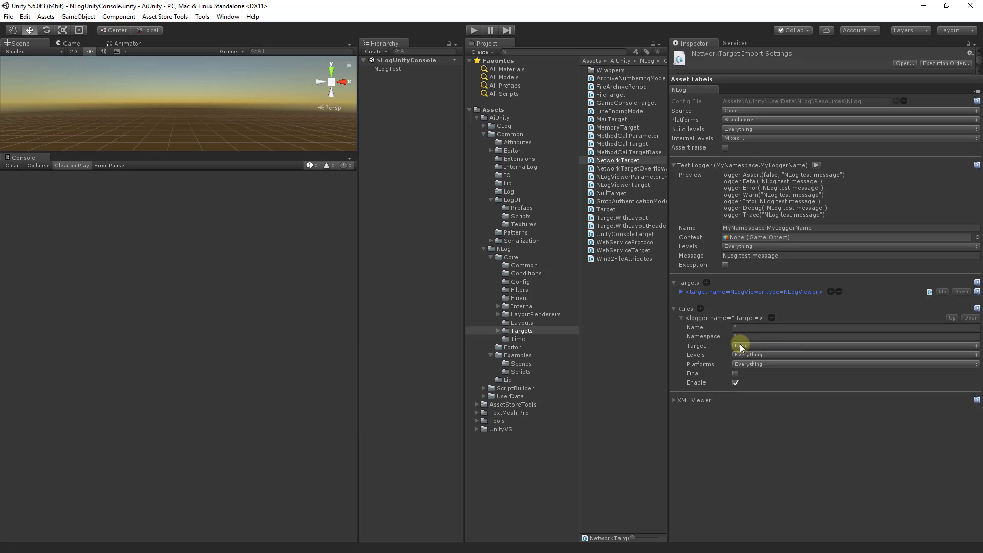
click(743, 346)
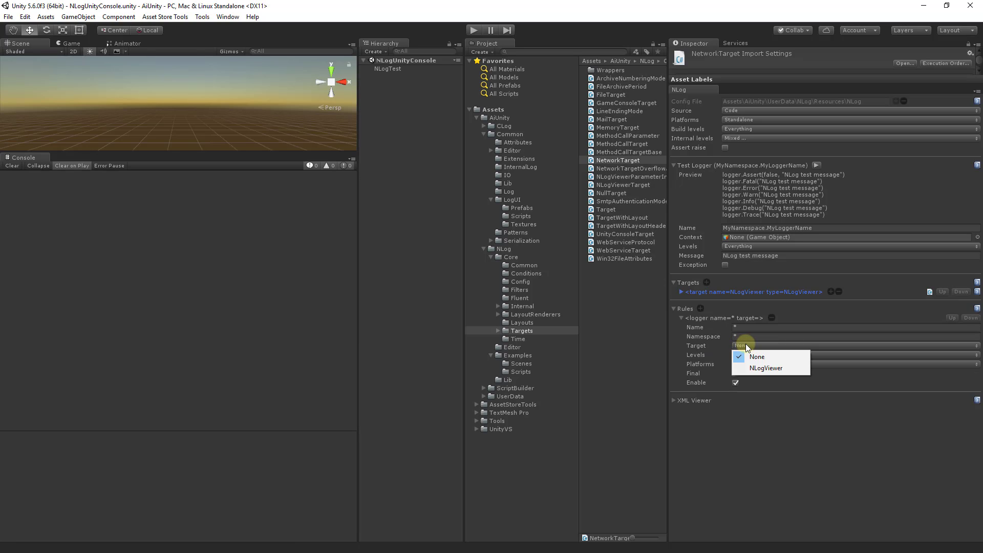
click(766, 366)
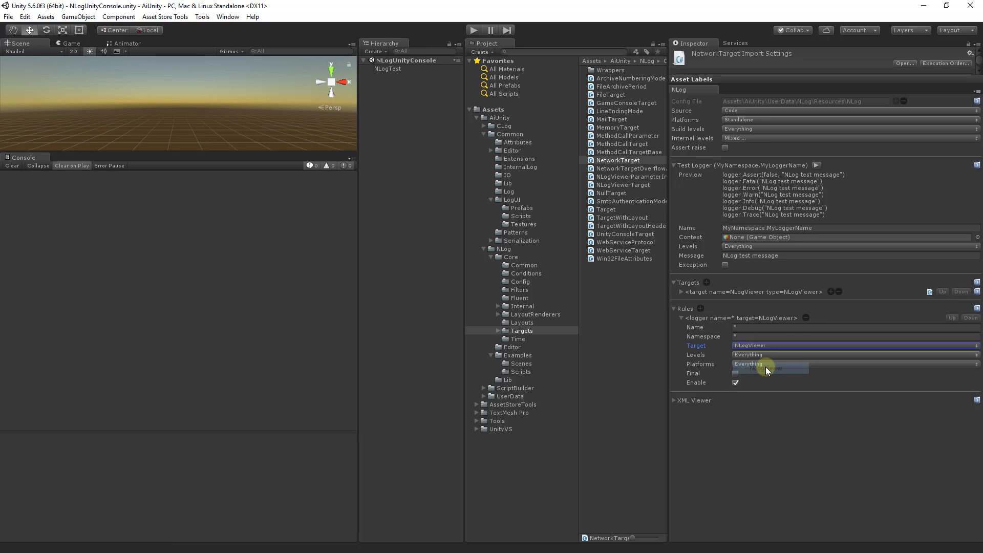
click(682, 291)
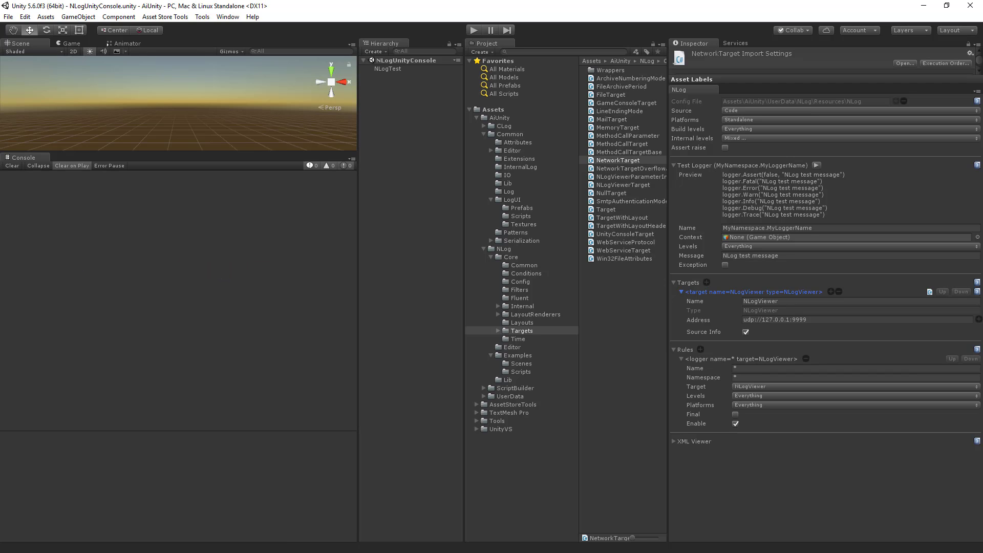
Step: Rename the Sentinel logger from 'Untitled' to AiUnityNLog and advance past the naming page
drag(0, 236, 149, 244)
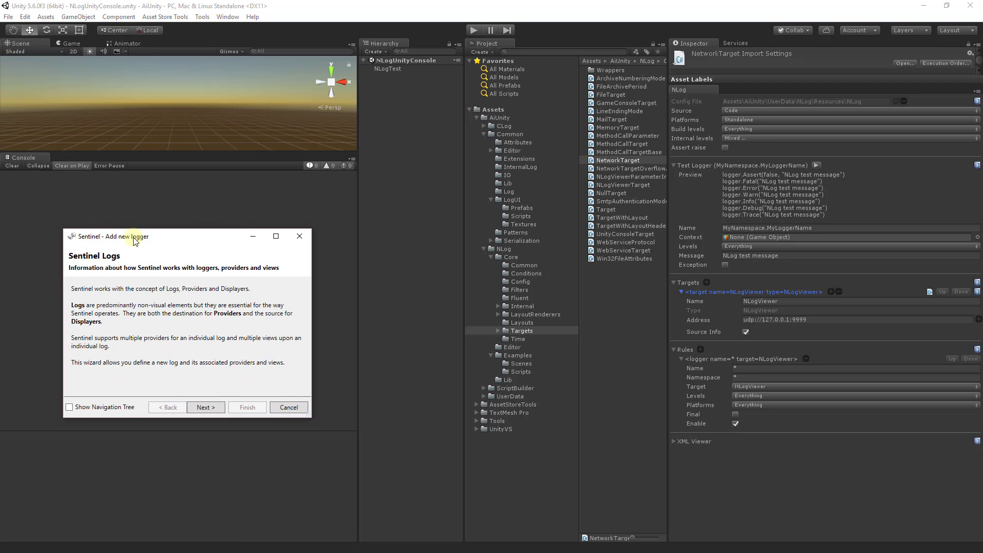
click(206, 408)
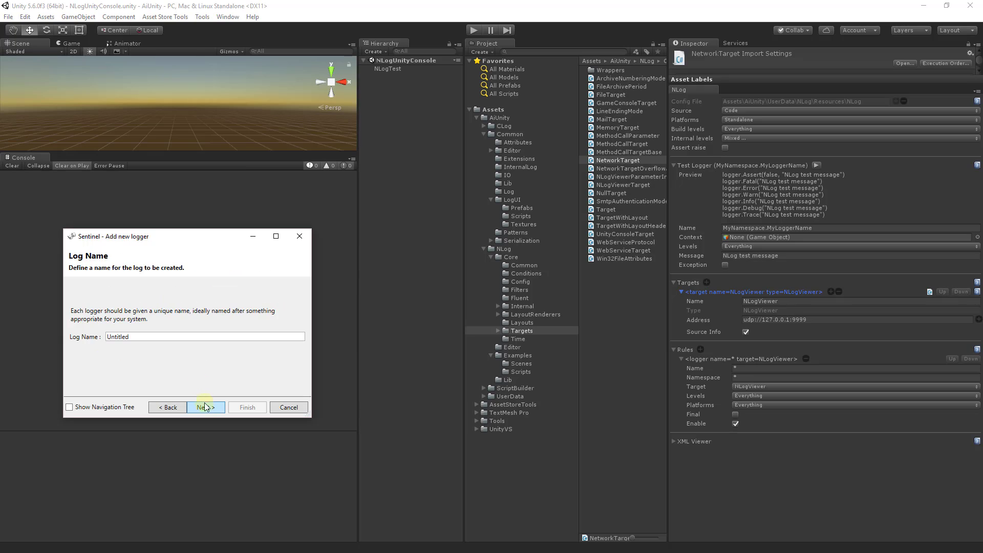
double_click(142, 339)
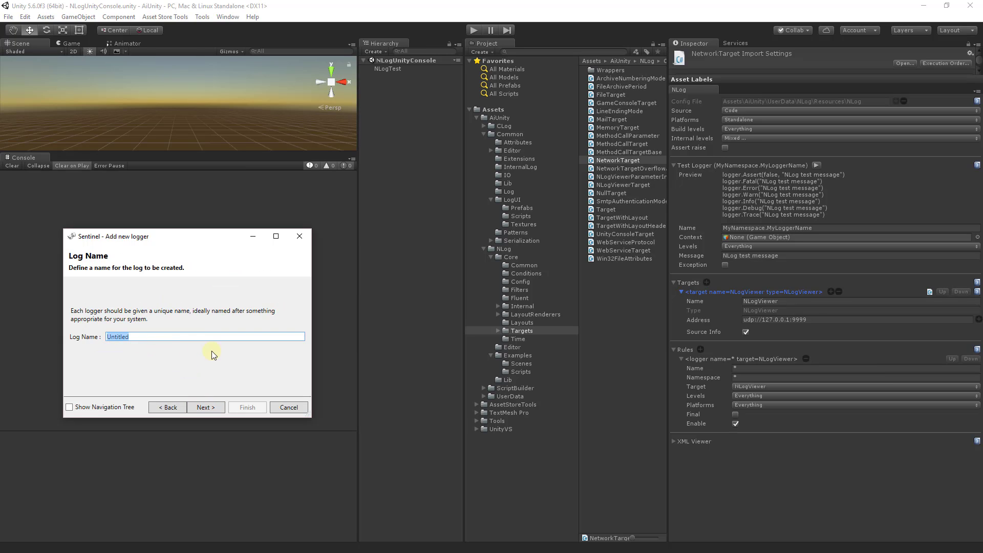
text(A)
text(iUn)
text(ityNLog)
click(217, 408)
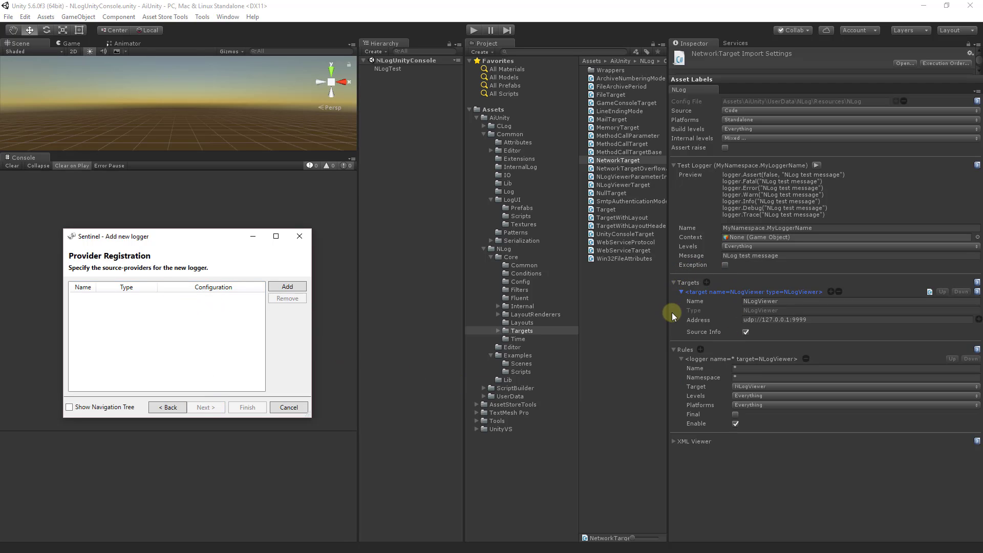
Step: Add an NLog Viewer provider named NLogProvider that listens on UDP port 9999
click(287, 287)
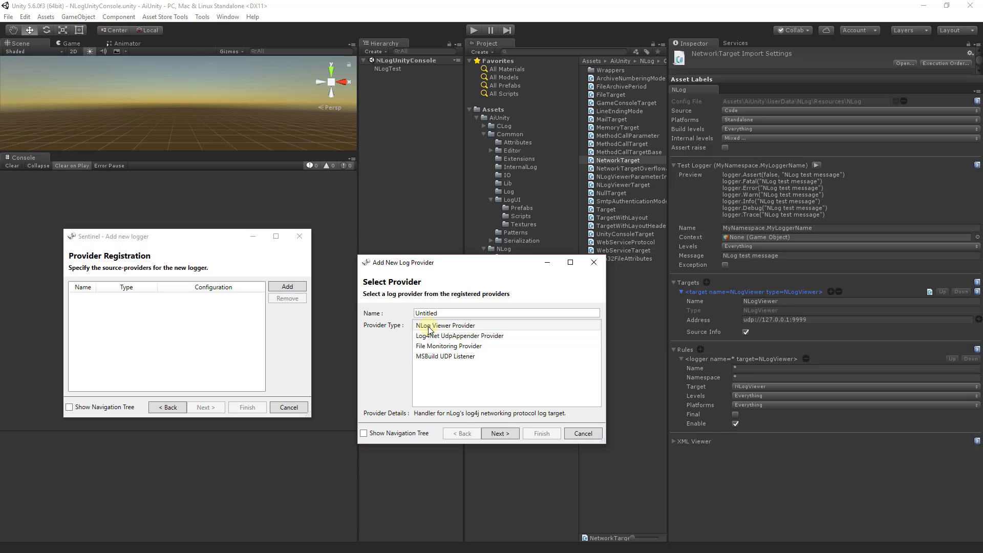
click(430, 328)
drag(448, 312, 401, 315)
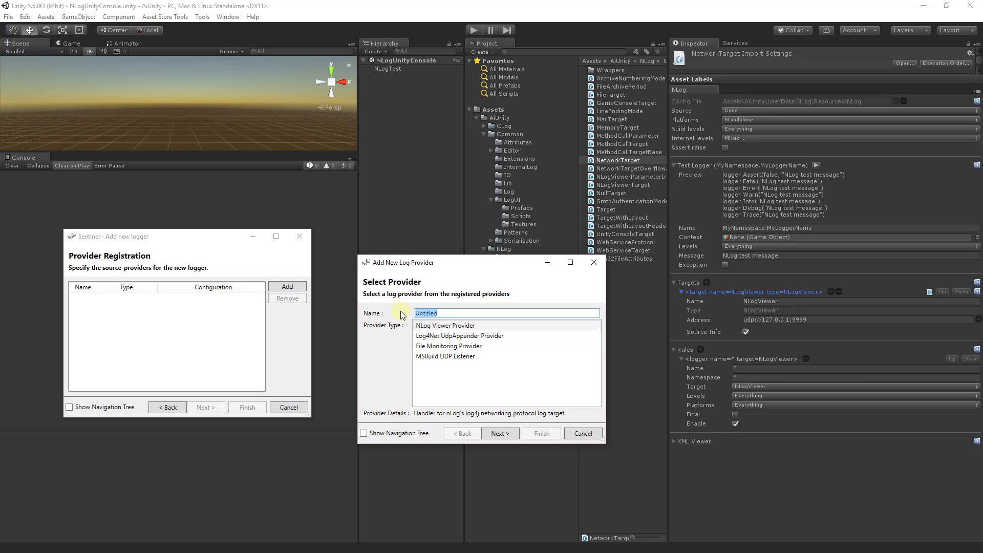
text(NLogProvider)
click(495, 433)
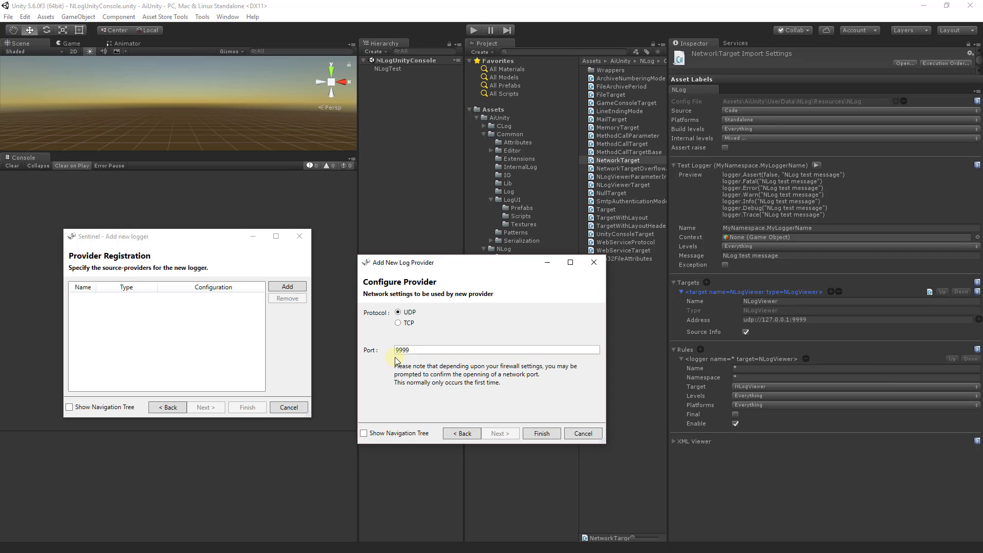
click(543, 433)
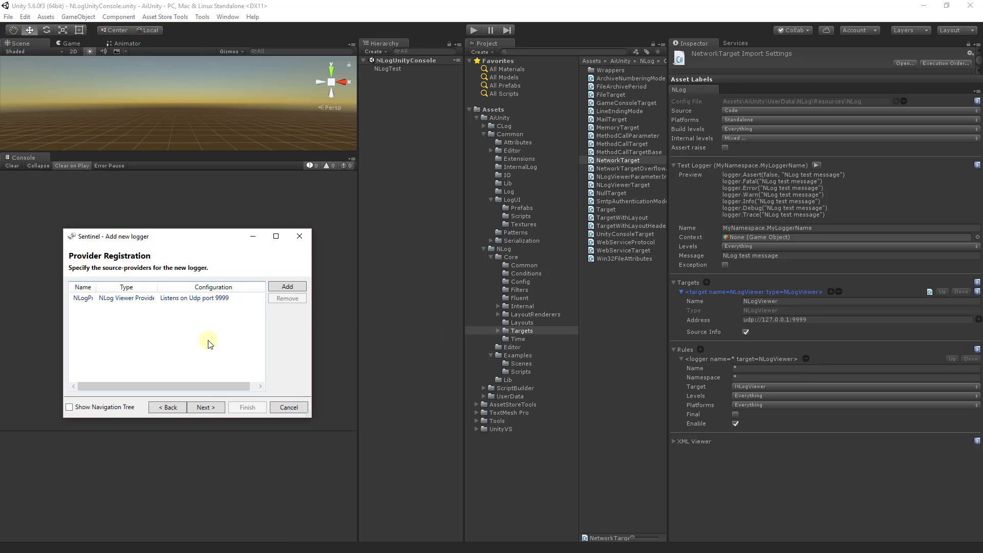
Step: Finish the wizard at the Visualising the Log page and move the Sentinel window left
click(208, 406)
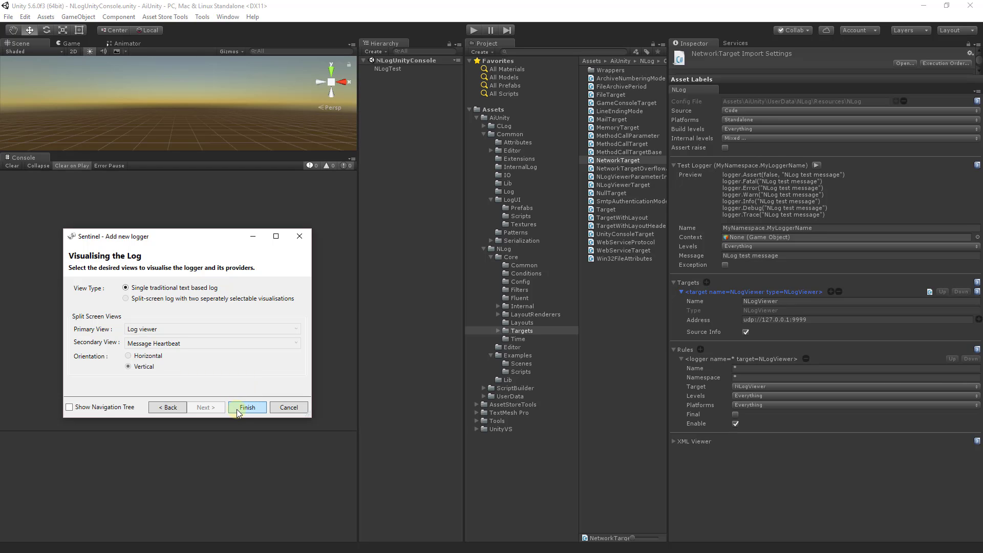
click(288, 410)
drag(248, 109, 341, 188)
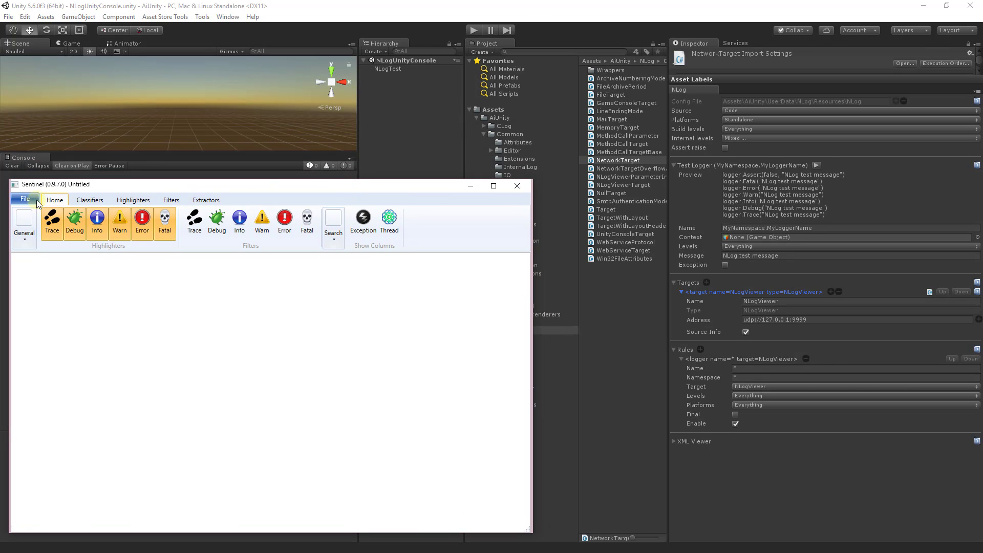
Step: Load the recent UnityRemote.sntl session without saving the Untitled session
click(26, 200)
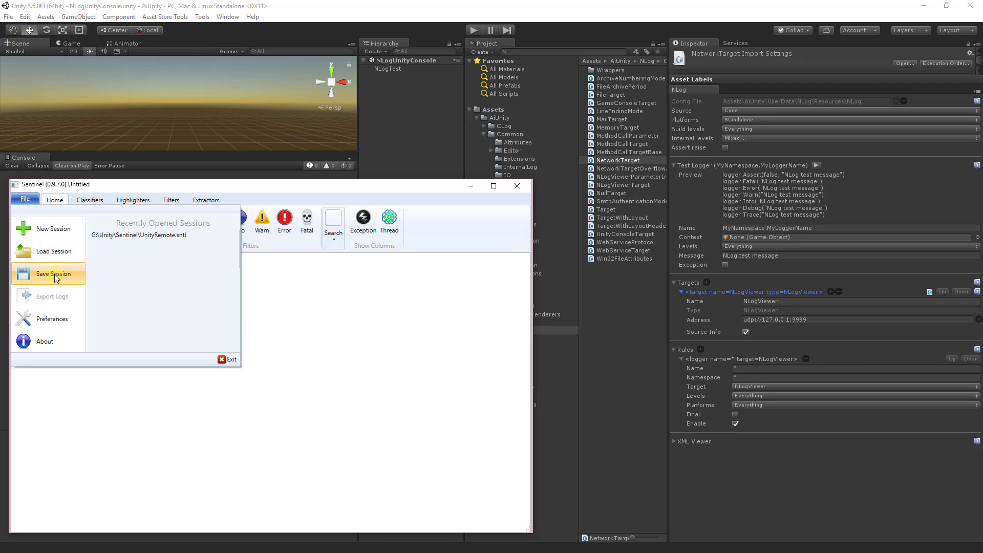
click(133, 238)
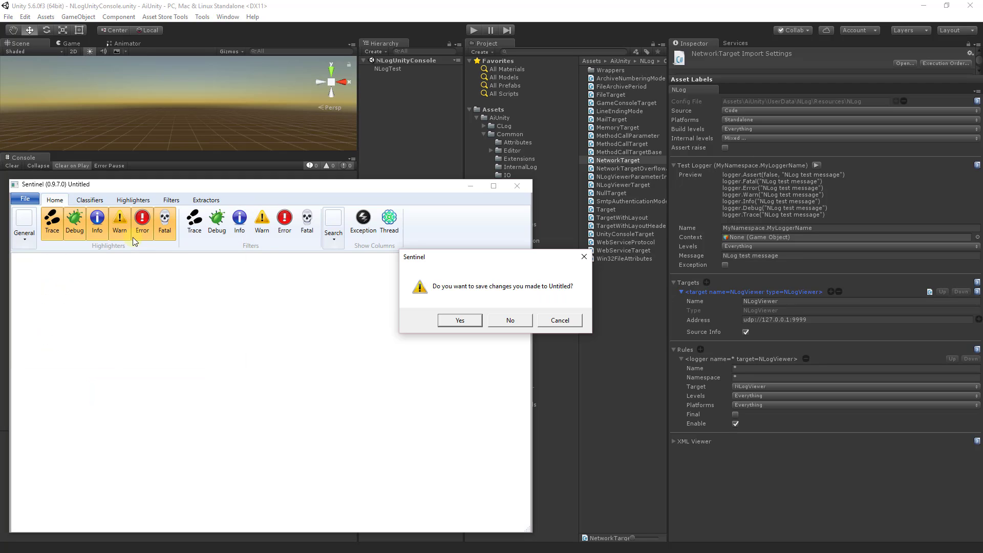
click(511, 321)
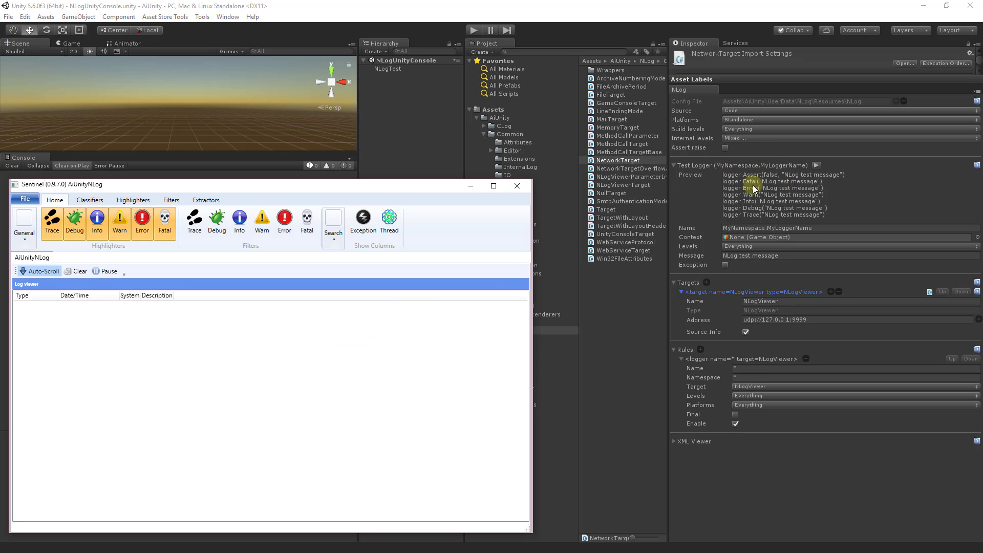
Step: Send seven test messages from Unity's Test Logger, minimise Sentinel, and remove the NLogViewer target
click(815, 166)
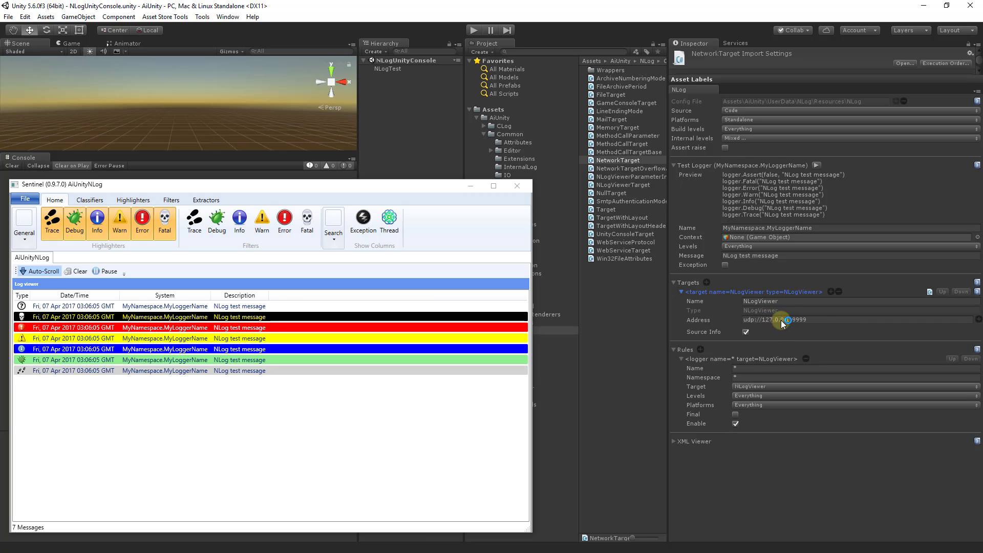
click(470, 190)
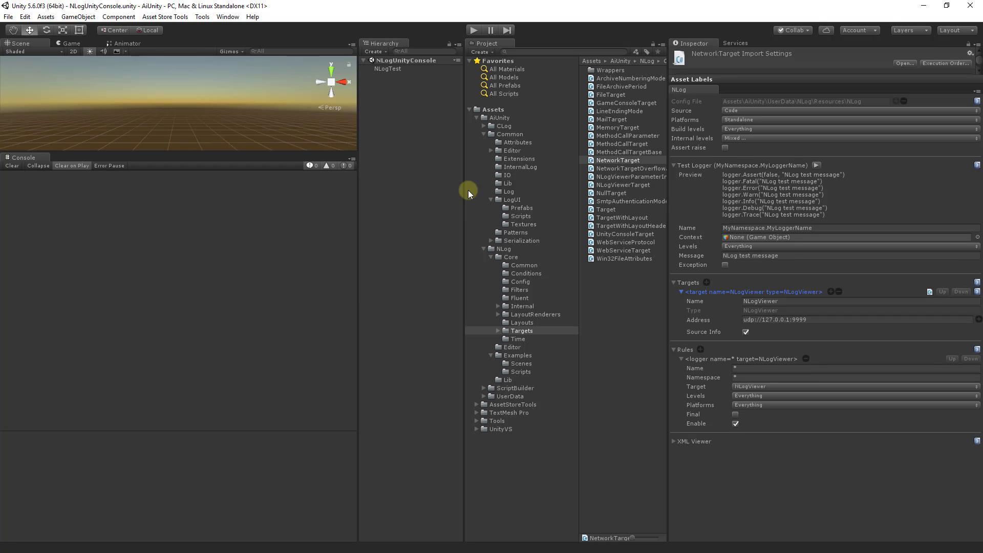
click(840, 292)
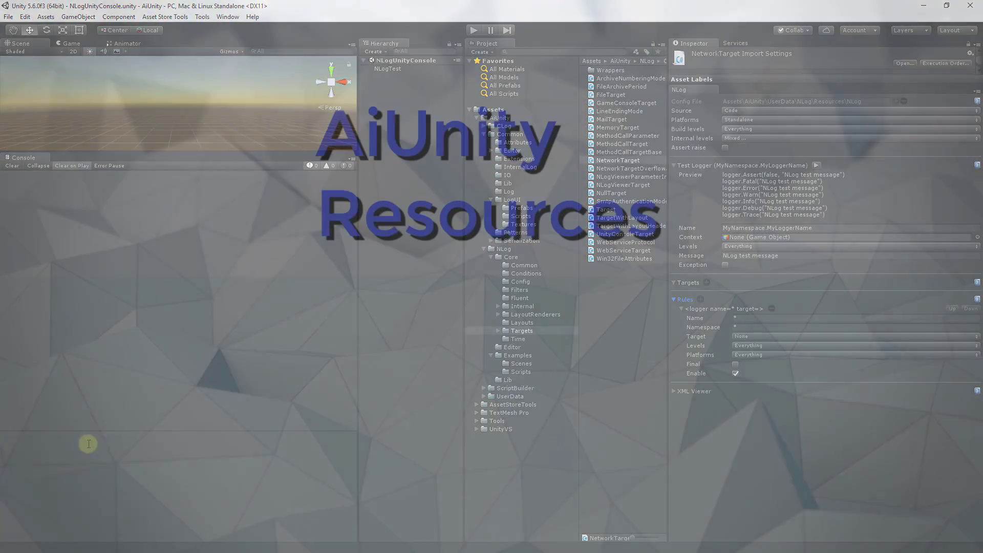